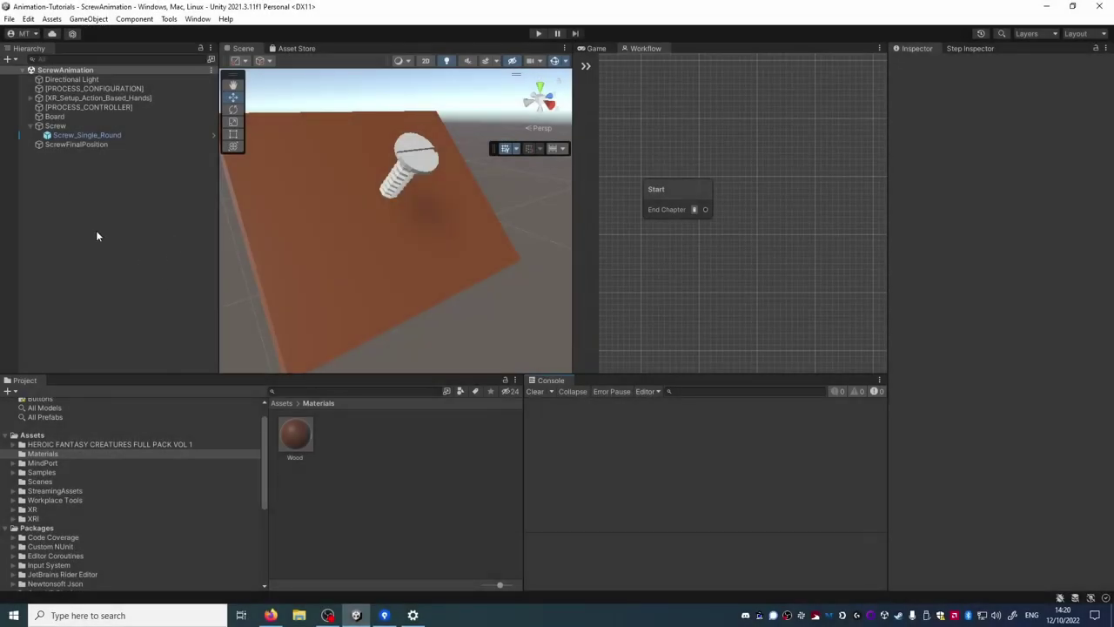
Step: Inspect the board, Screw and ScrewFinalPosition objects in the scene
click(55, 116)
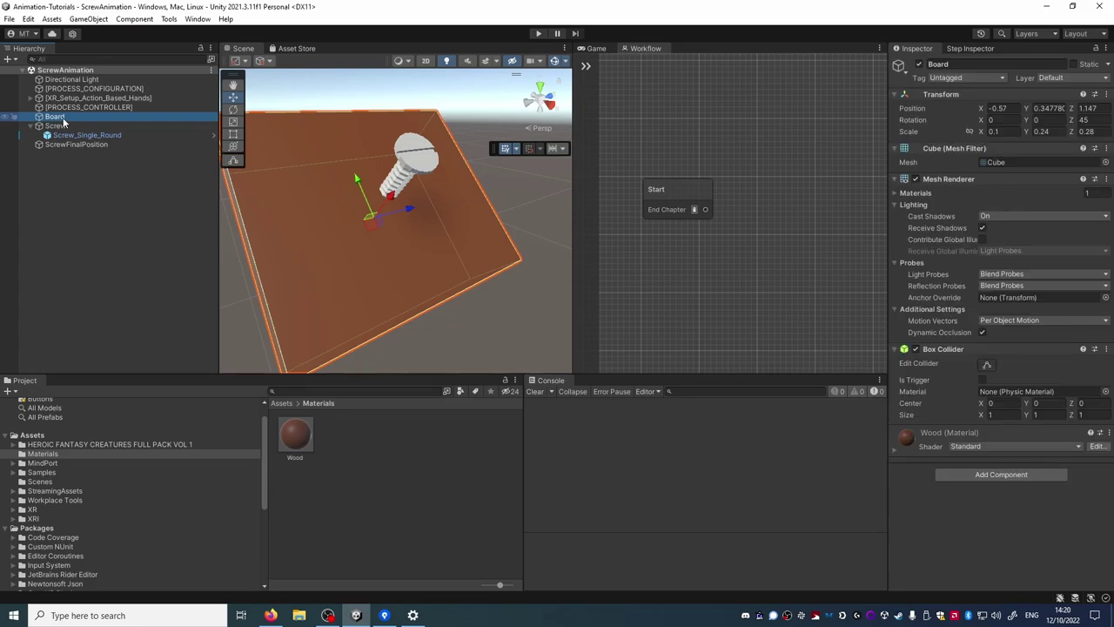
click(62, 127)
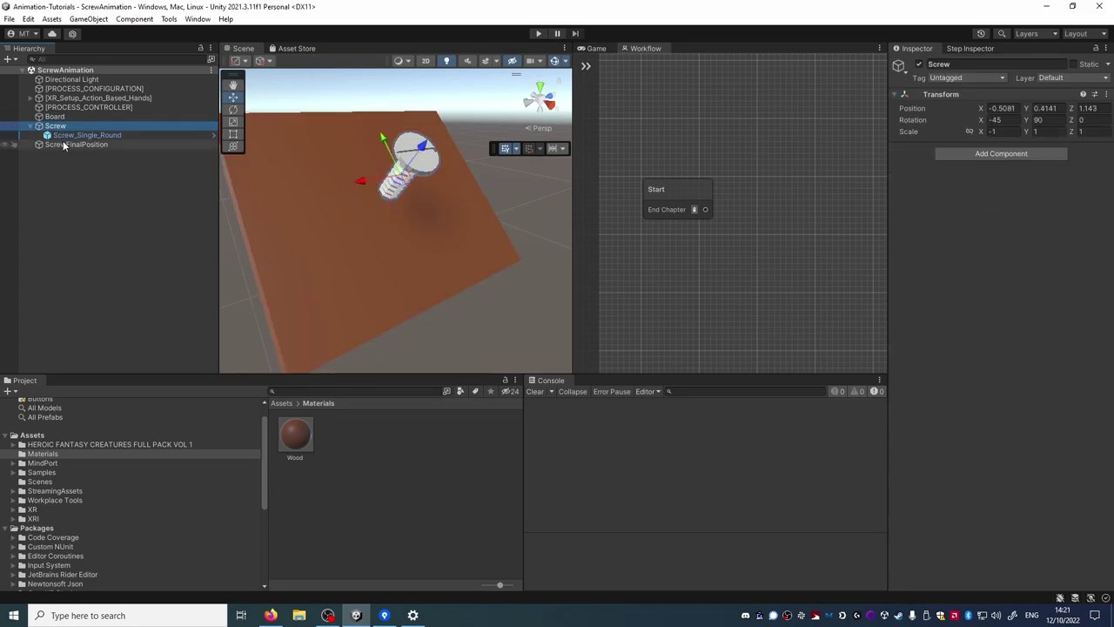
click(62, 144)
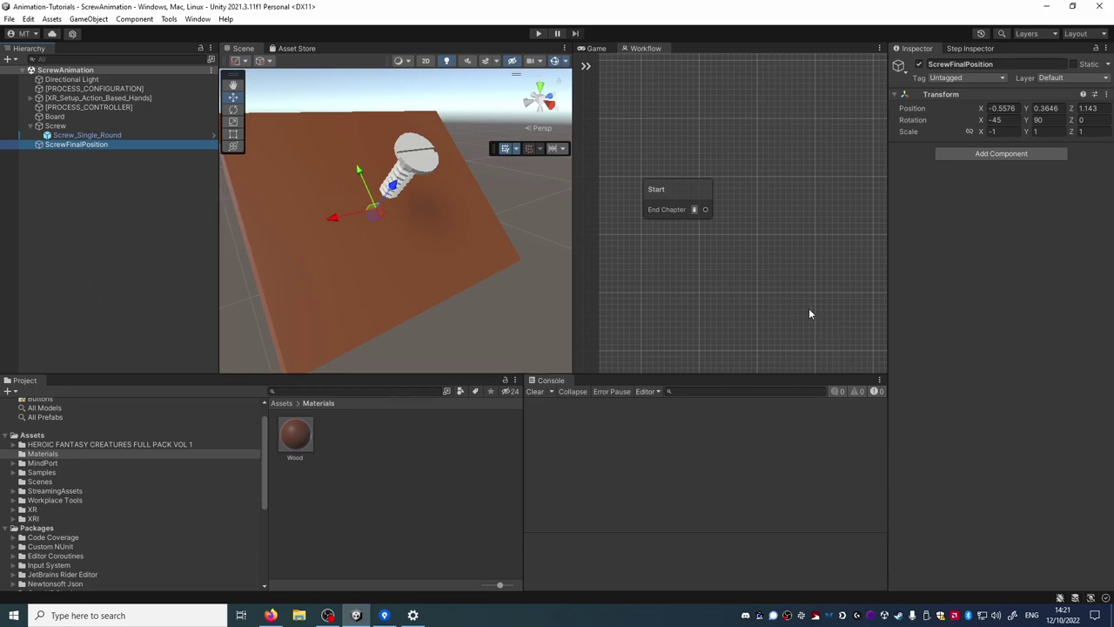
Step: Create a step wired after Start, name it 'Animate Screw', and show its settings
right_click(761, 197)
click(793, 204)
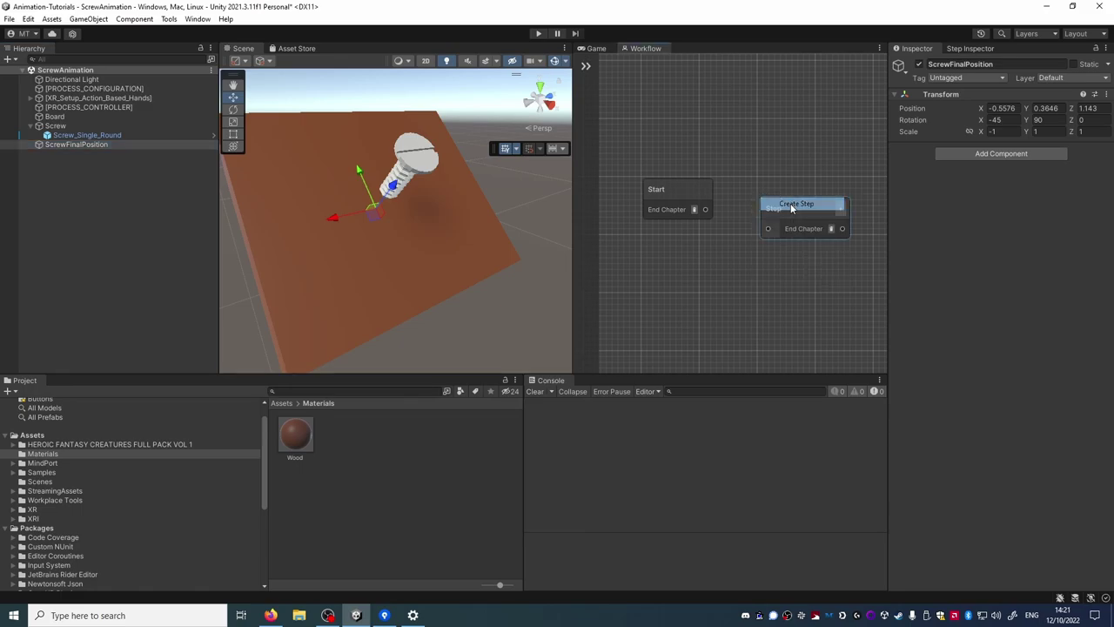
drag(788, 202, 766, 185)
drag(710, 209, 741, 208)
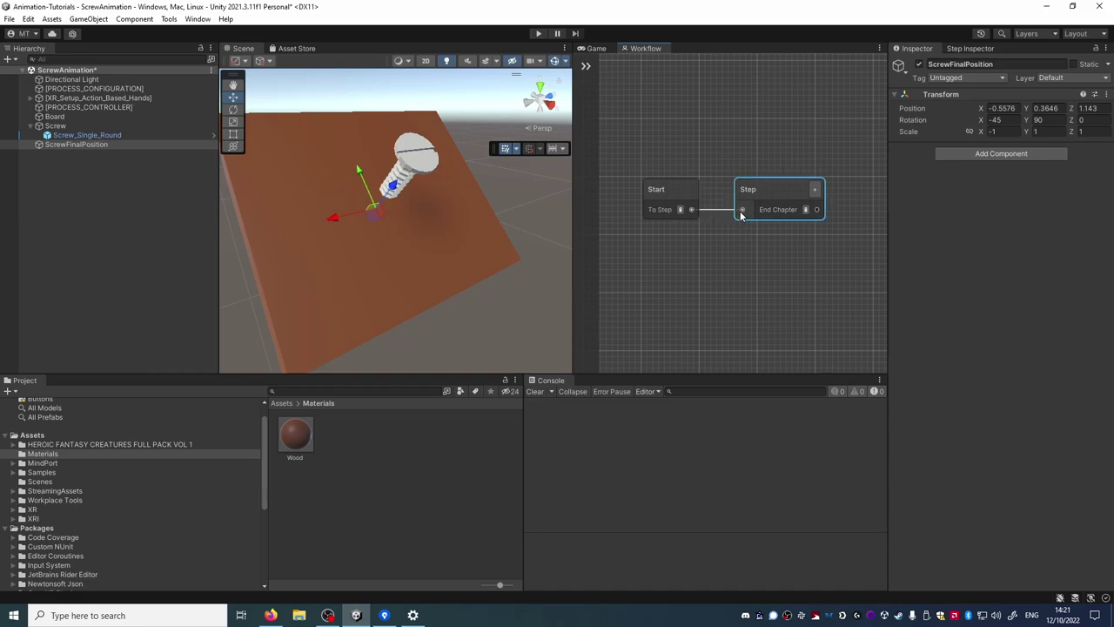
double_click(754, 188)
text(Animate Screw)
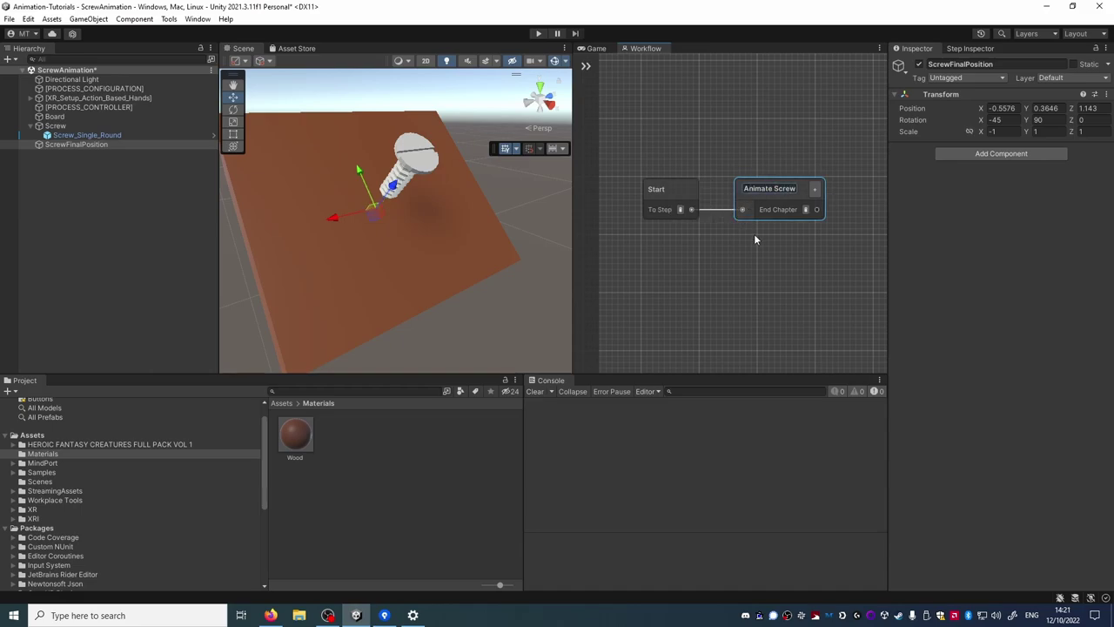
key(Return)
click(969, 50)
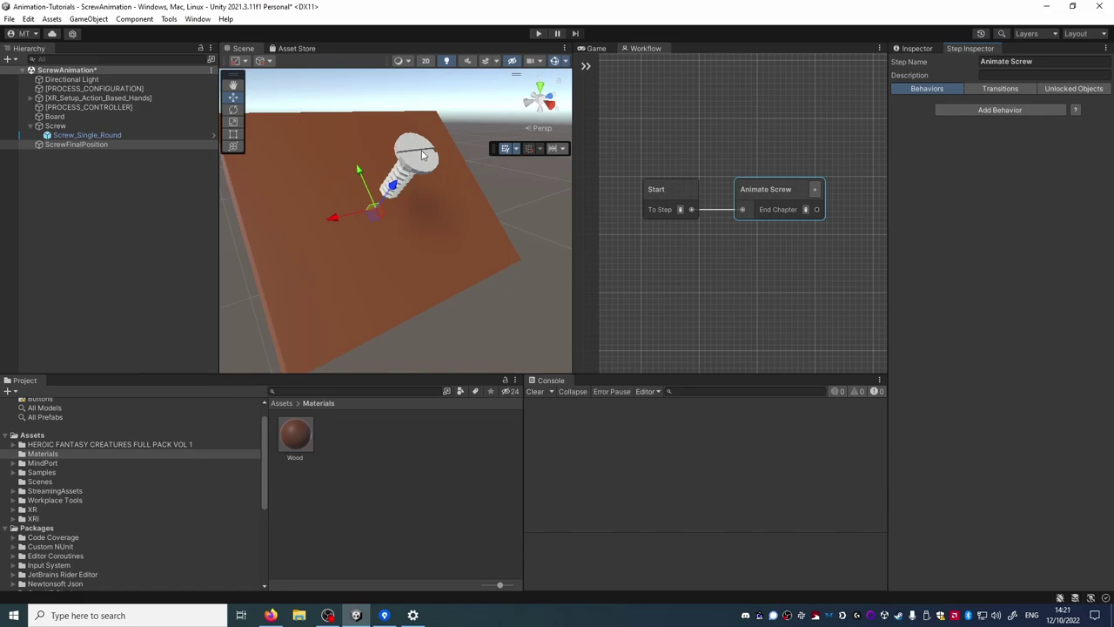
Step: Add an Animate Transform behavior targeting Screw, registered as a scene object
click(999, 111)
mouse_move(1014, 117)
click(957, 120)
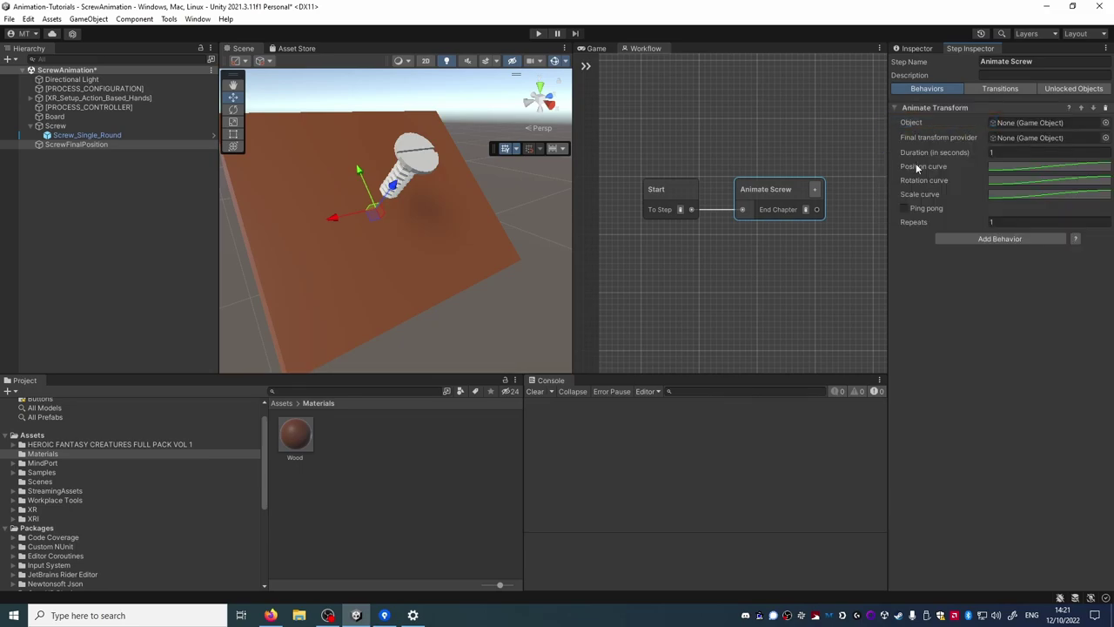
click(54, 128)
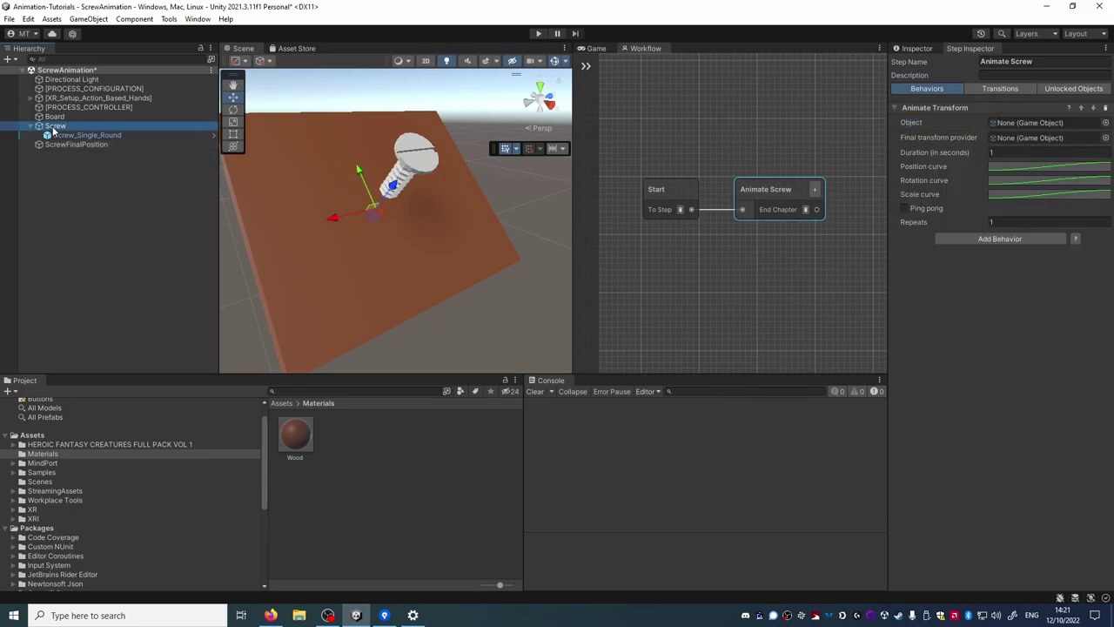
drag(54, 127, 1011, 119)
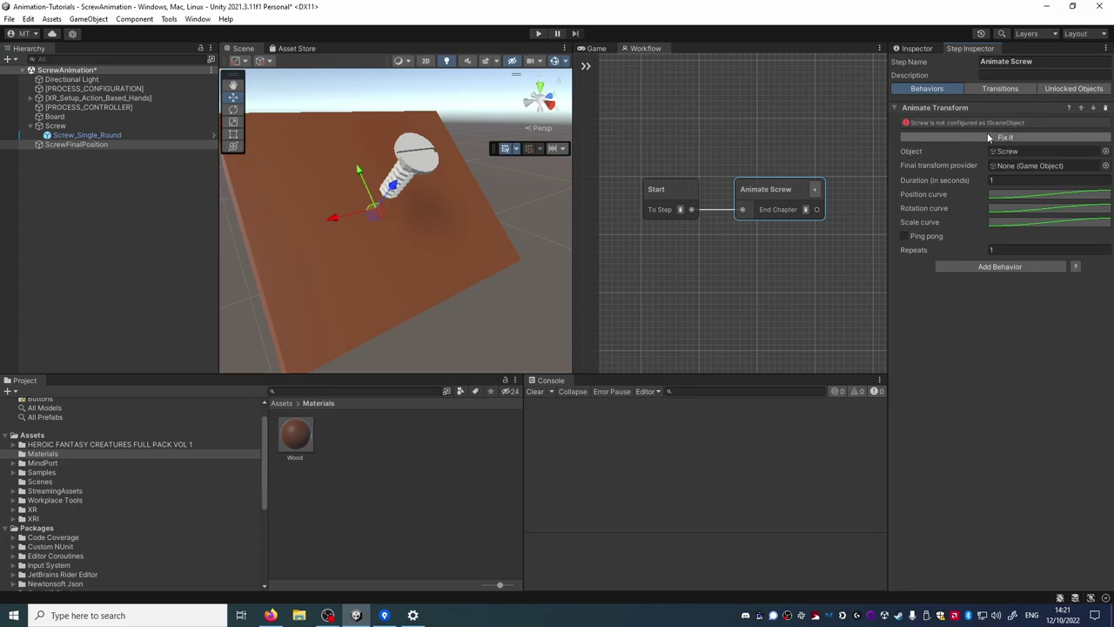
click(1005, 138)
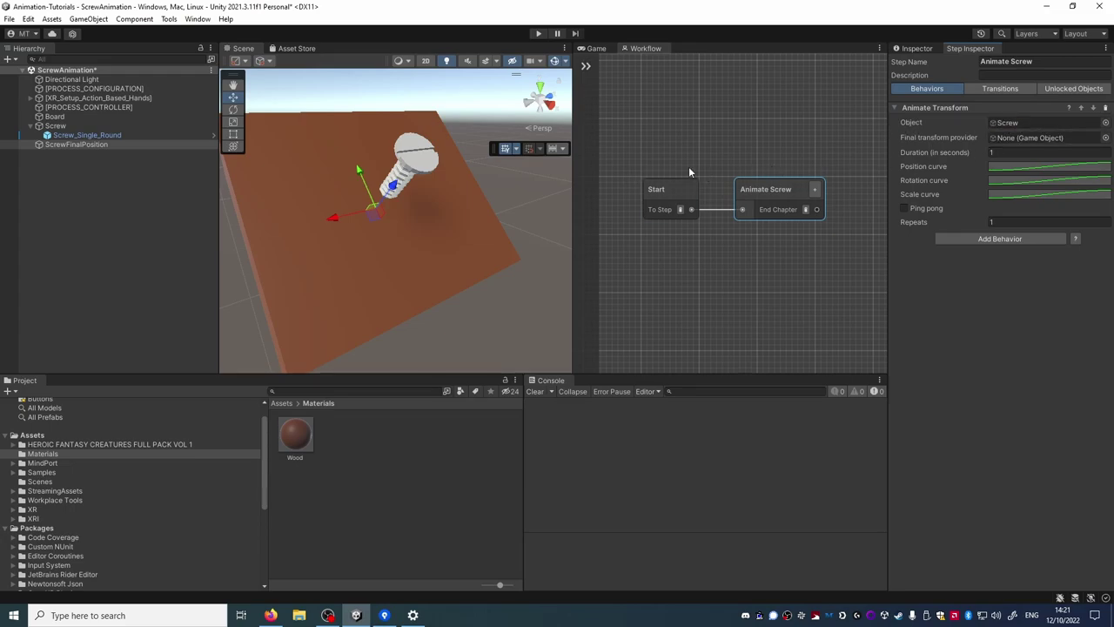
Step: Set ScrewFinalPosition as the final transform and the duration to 4 seconds
drag(66, 147, 1001, 148)
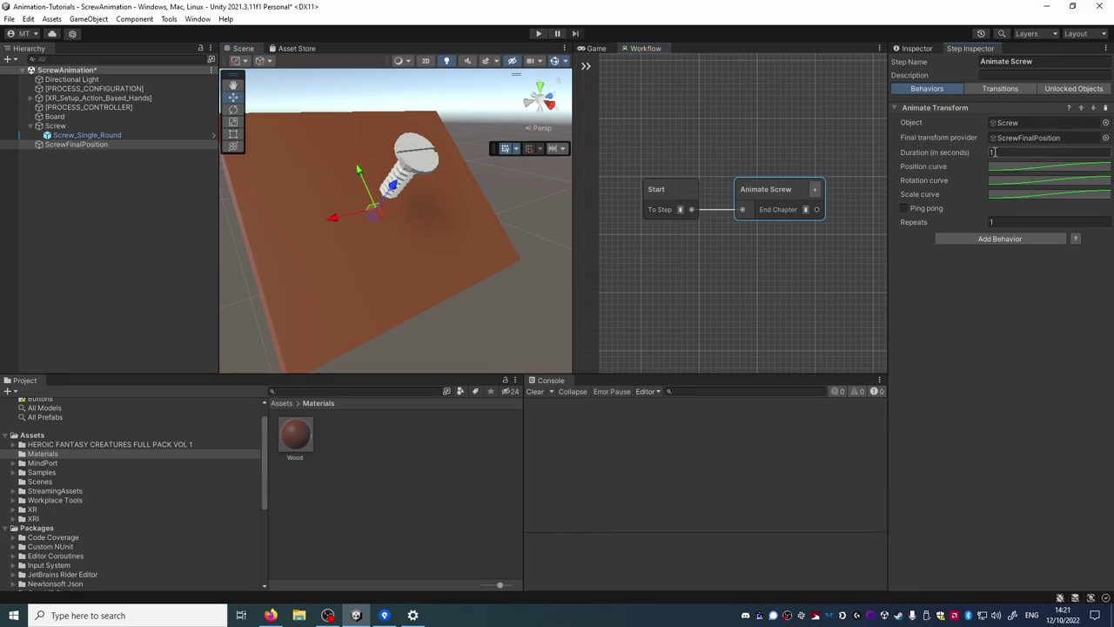
click(993, 152)
text(4)
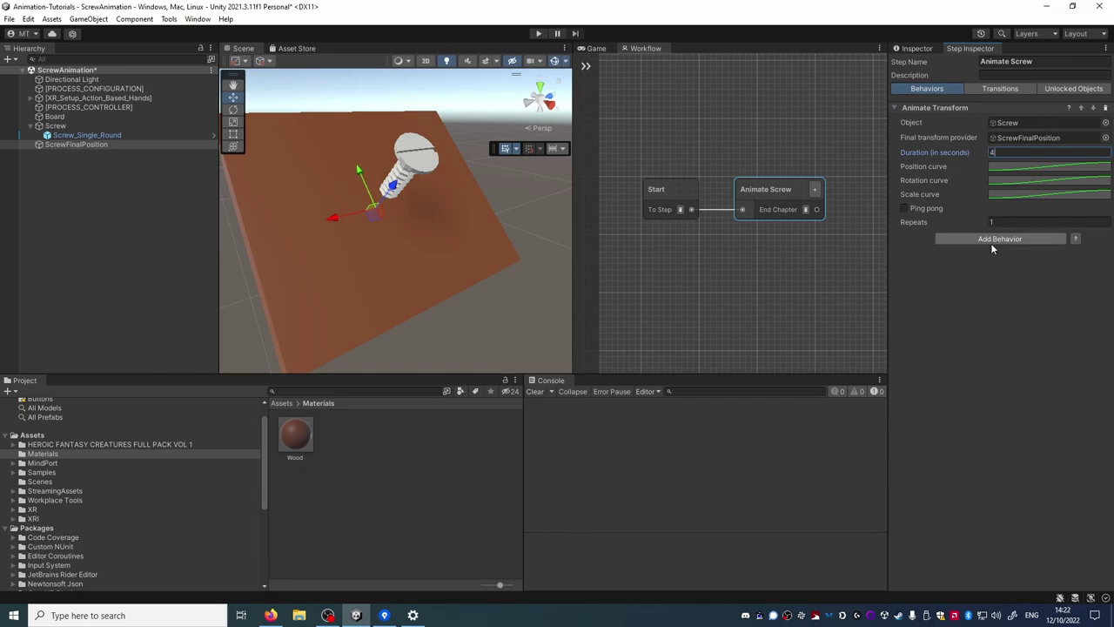
click(1002, 222)
key(Return)
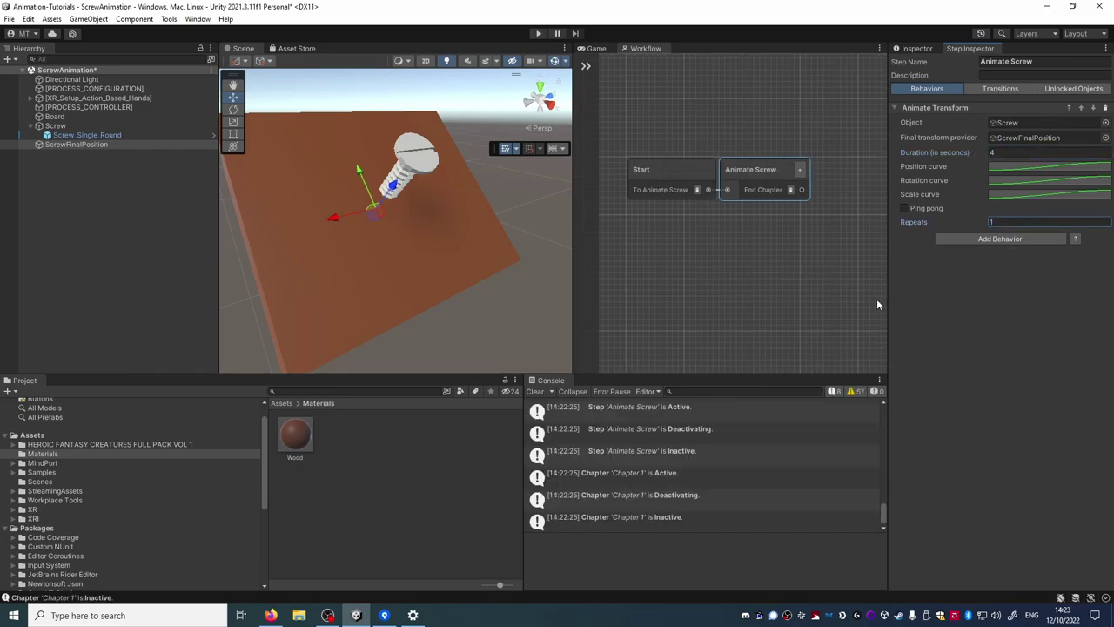
Step: Add a Rotate Around Axis behavior to the Animate Screw step
click(962, 241)
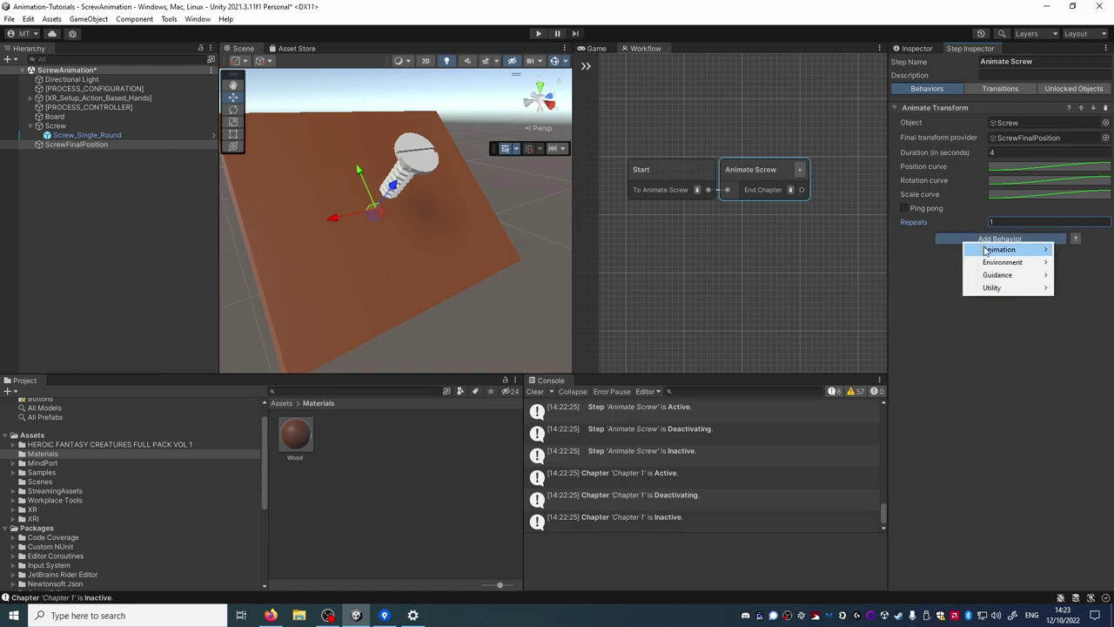
mouse_move(984, 251)
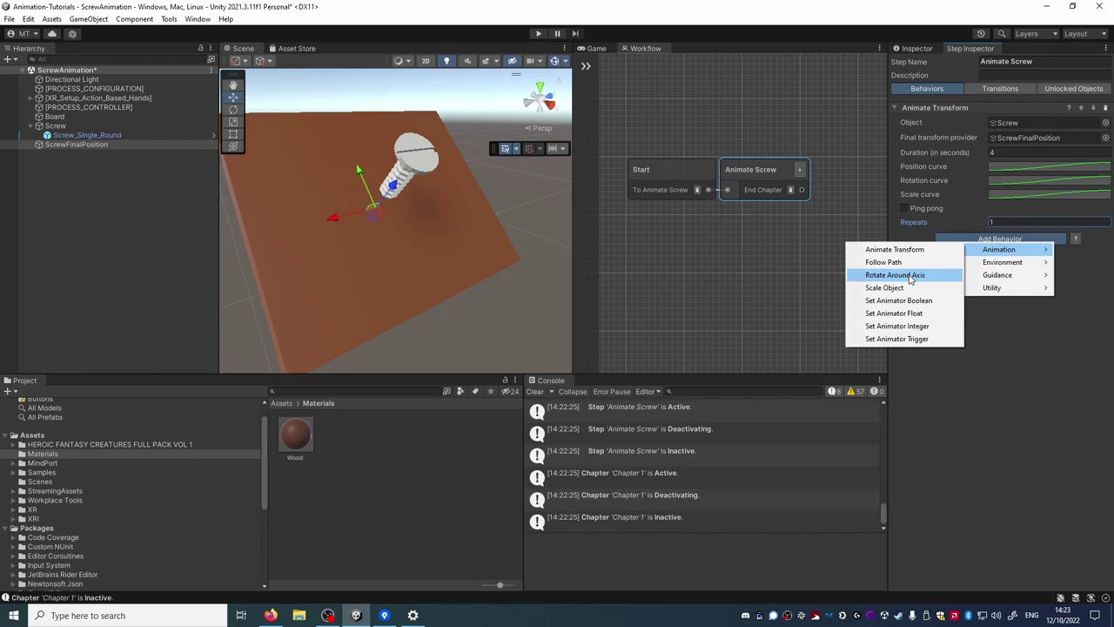
click(910, 277)
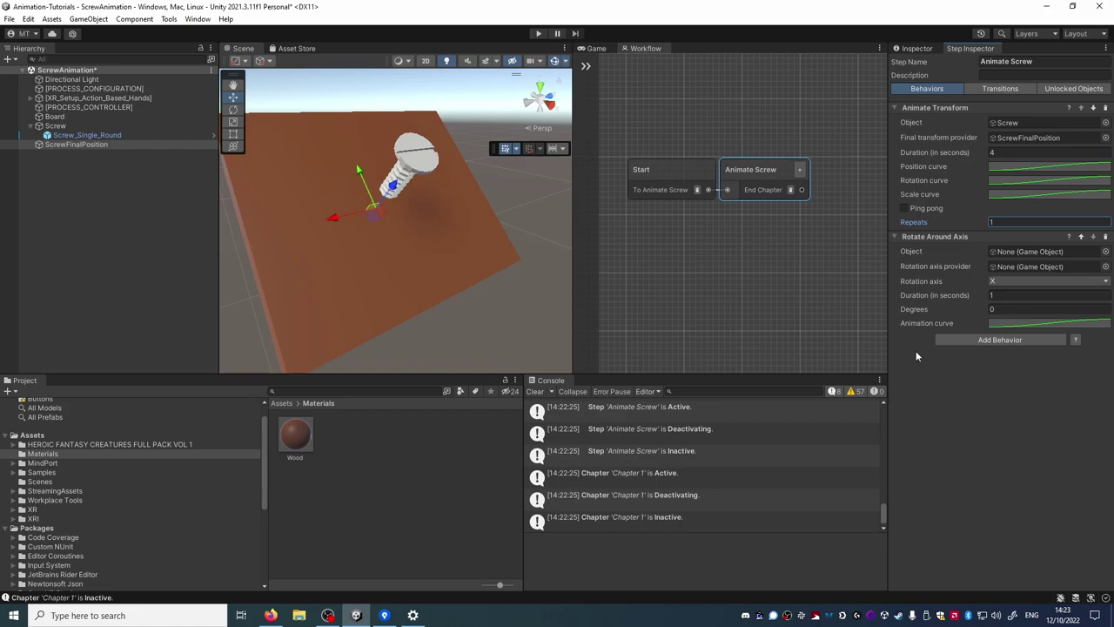
Step: Assign the Screw_Single_Round child object as the object to rotate
click(62, 128)
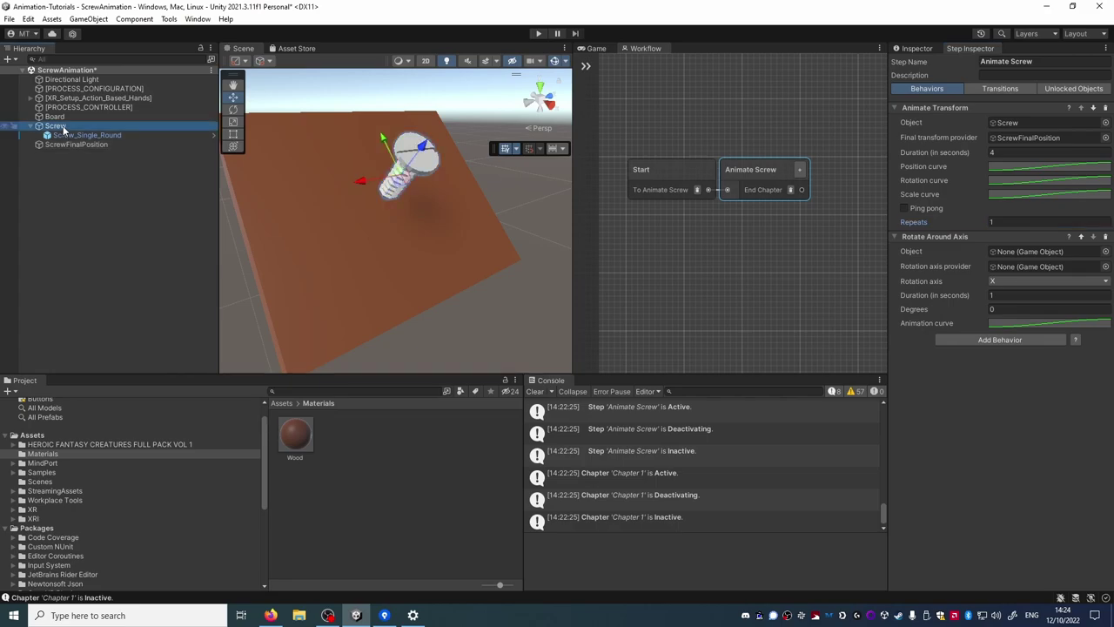
click(913, 49)
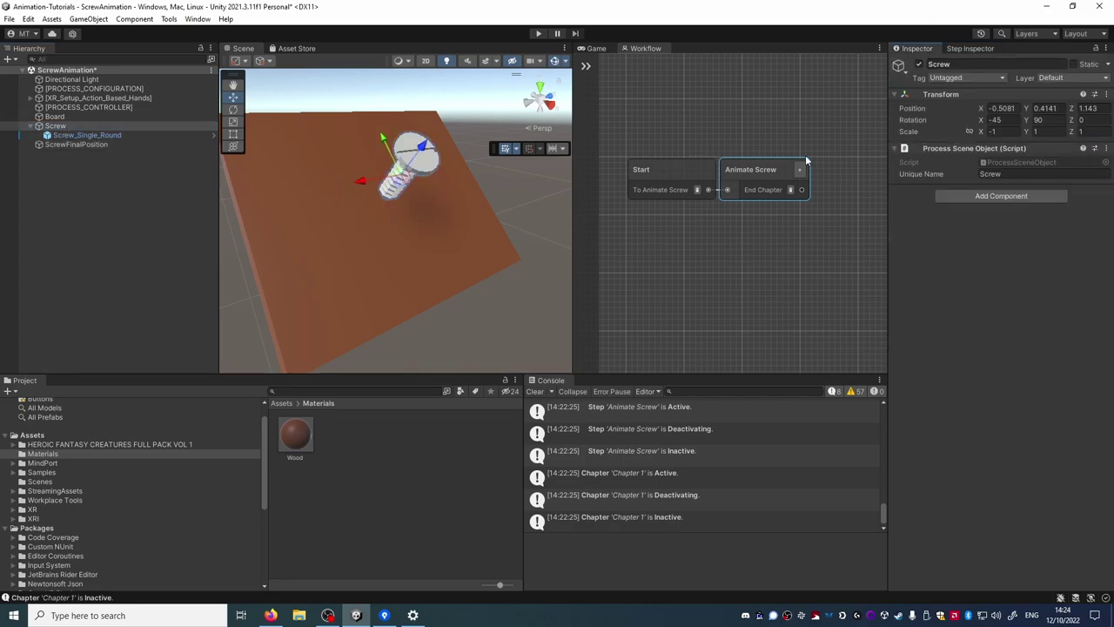
click(77, 136)
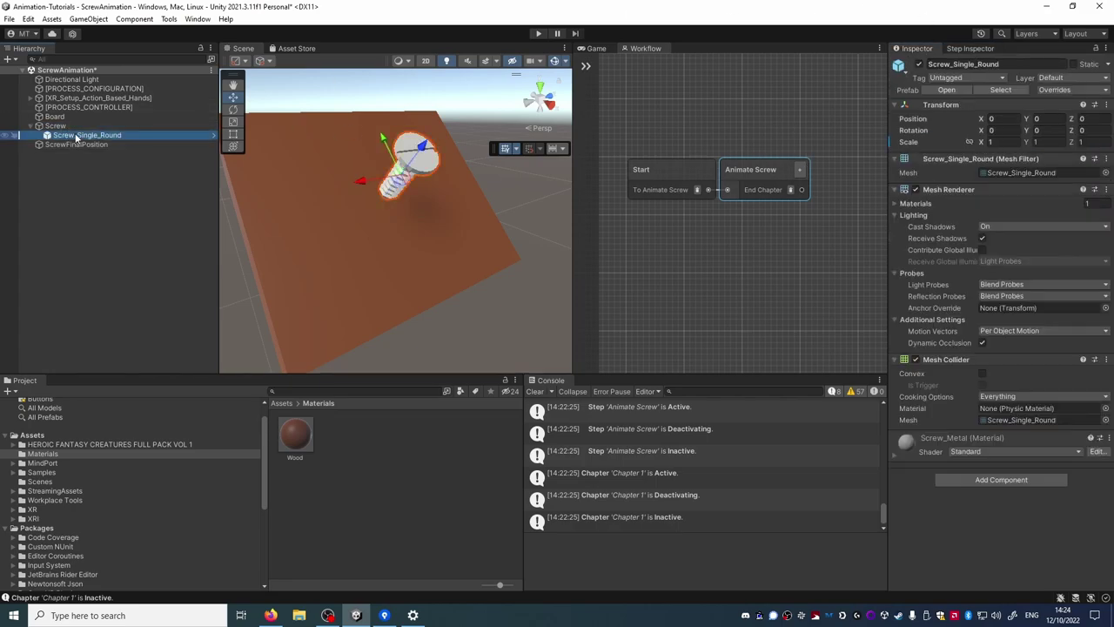
click(969, 48)
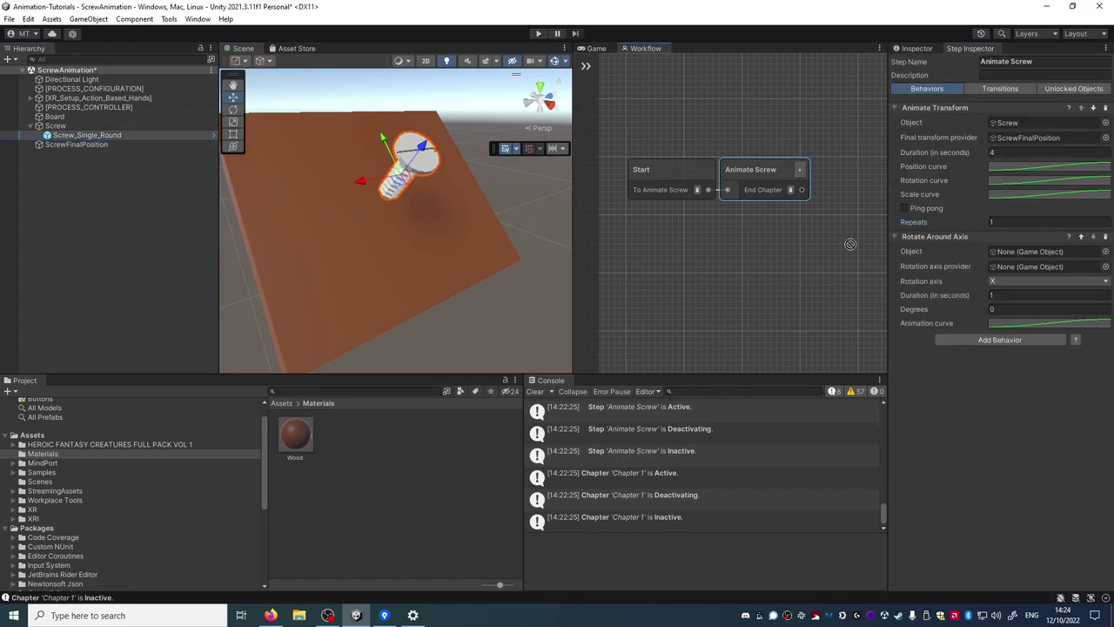
drag(850, 245, 993, 252)
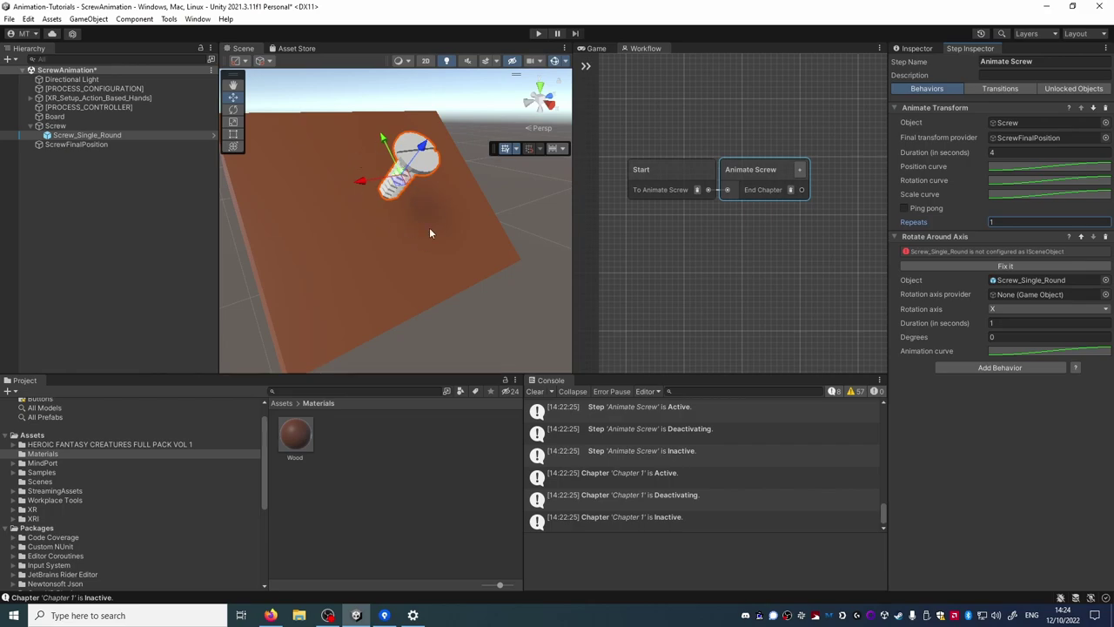
Step: Fix Screw_Single_Round as a scene object; rotate it 2000 degrees around Z over 4 seconds
click(964, 264)
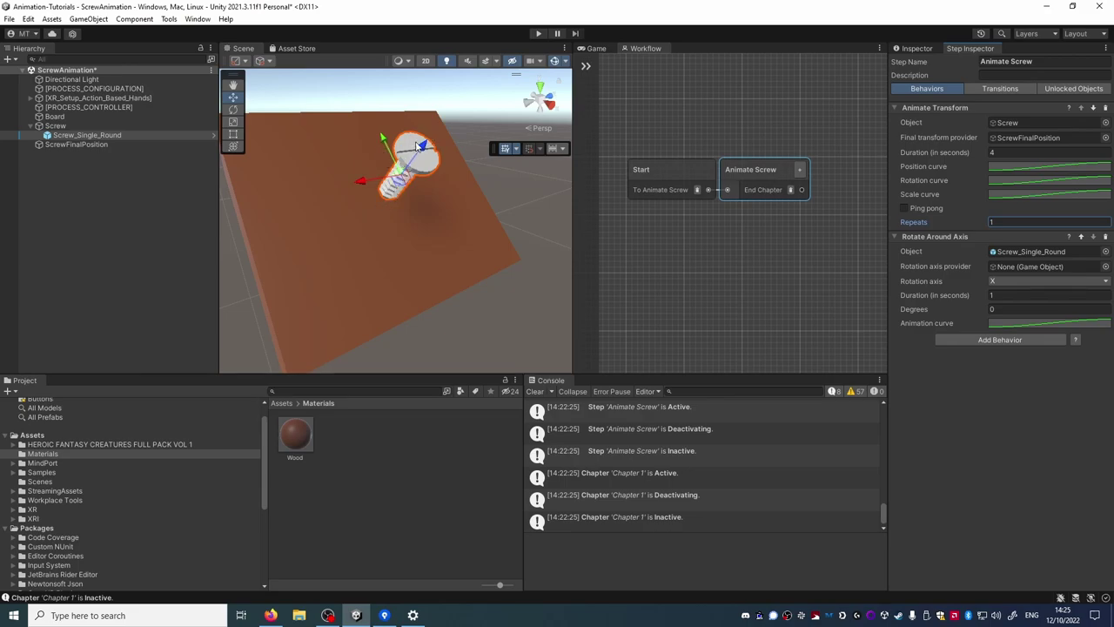
click(1001, 281)
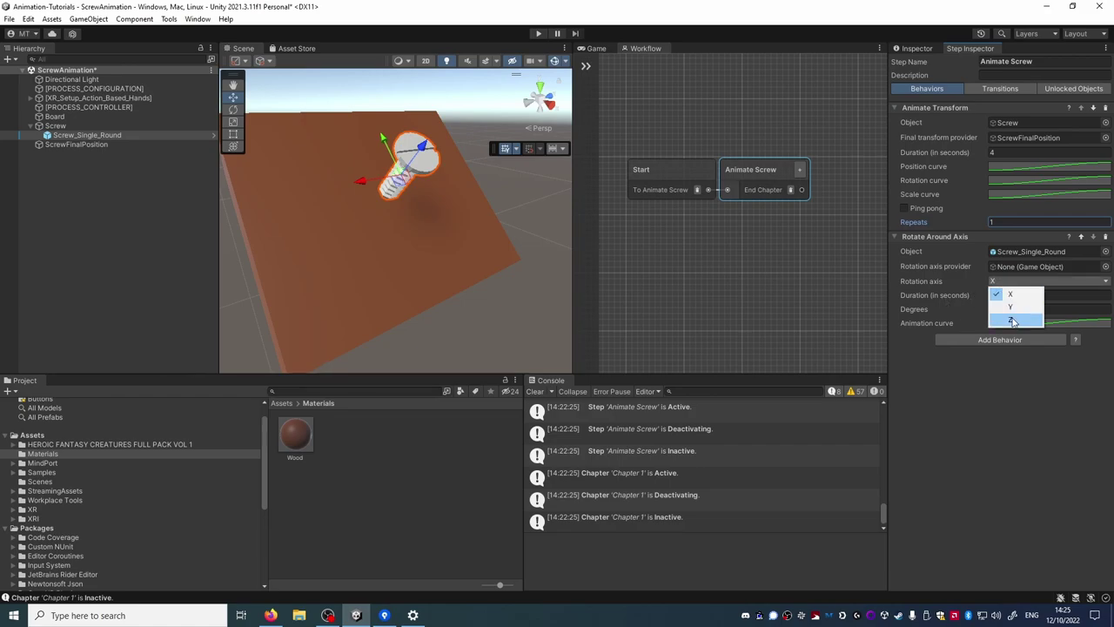
click(1012, 321)
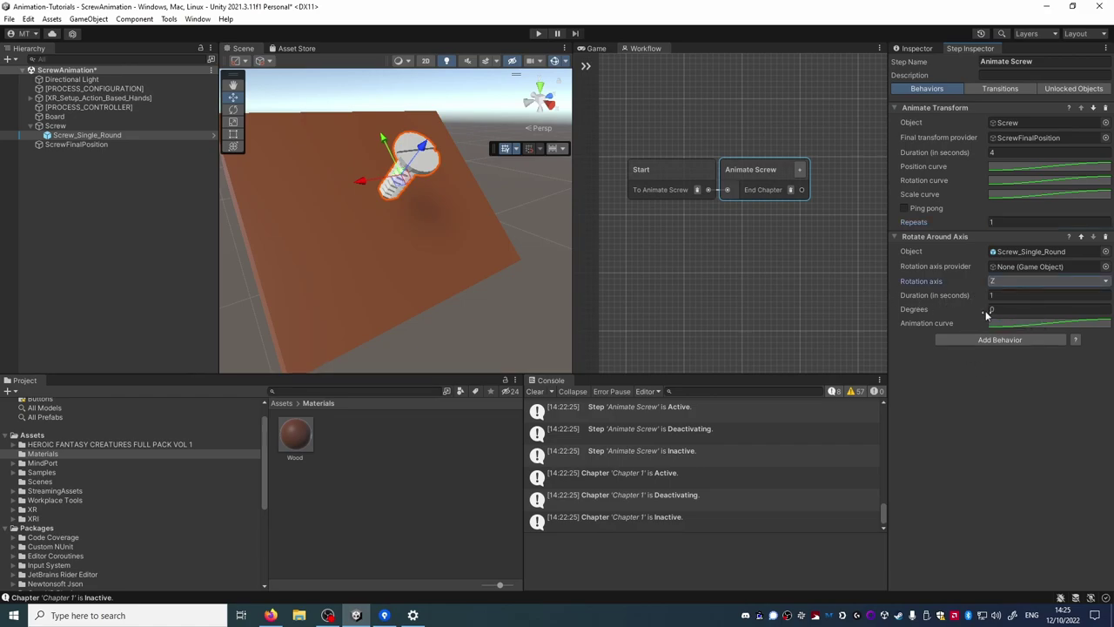
click(1010, 295)
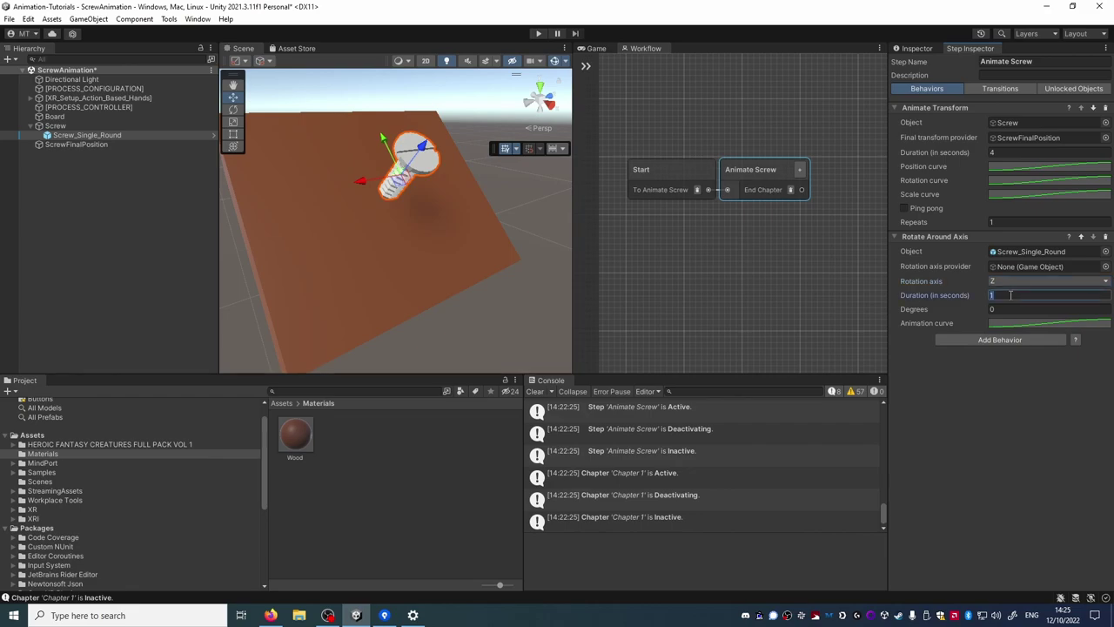
text(4)
click(1010, 308)
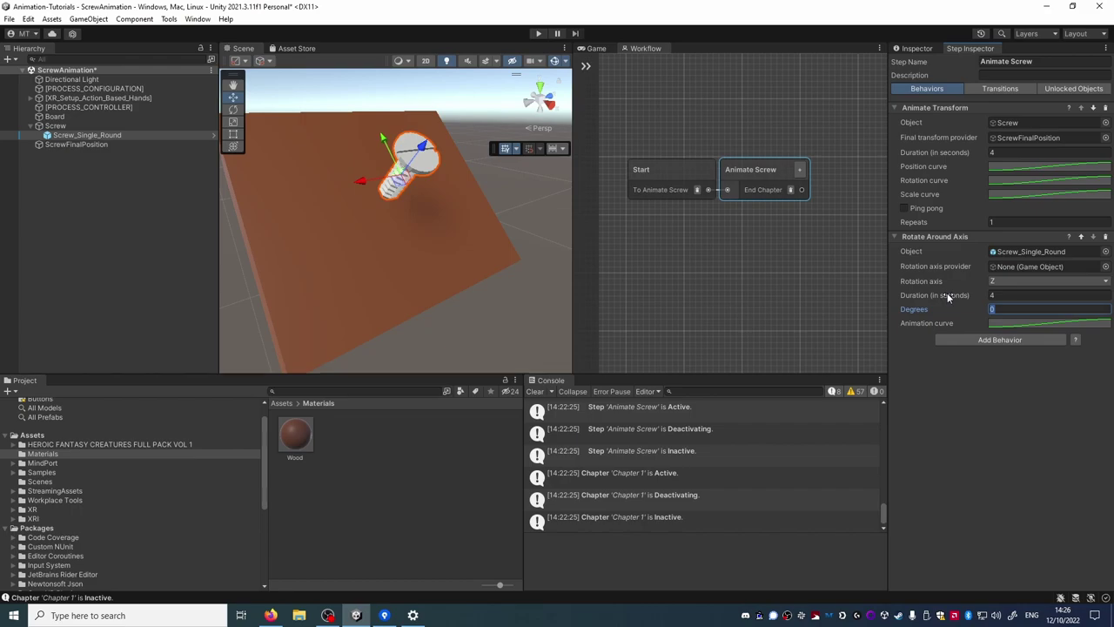
text(2000)
Step: Switch the Rotate Around Axis animation curve to the ease-out preset
click(1032, 324)
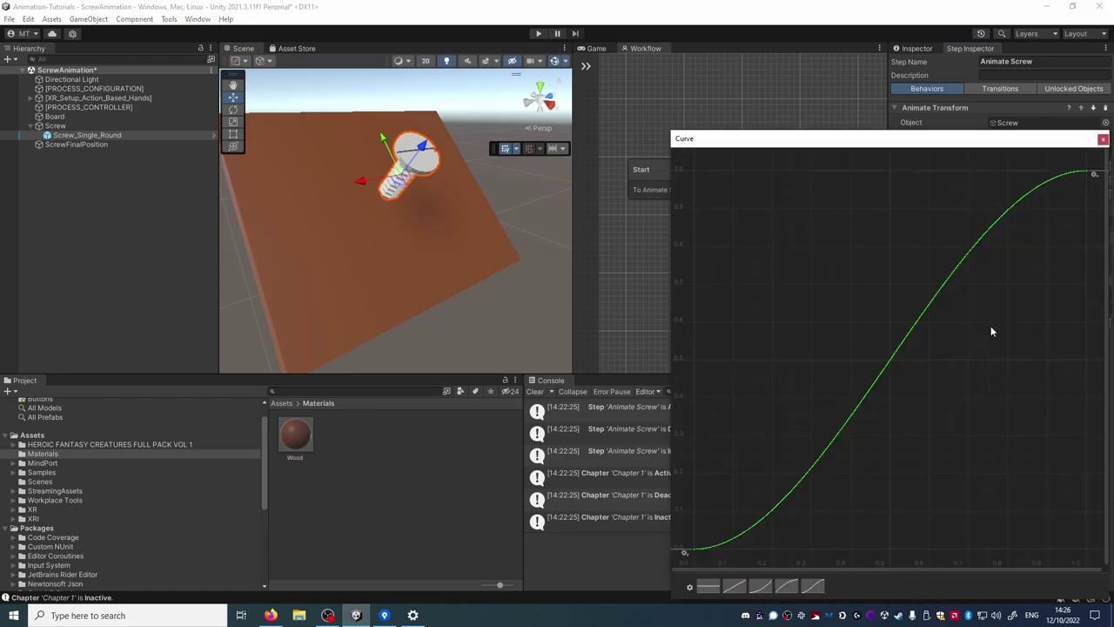
drag(866, 141, 646, 84)
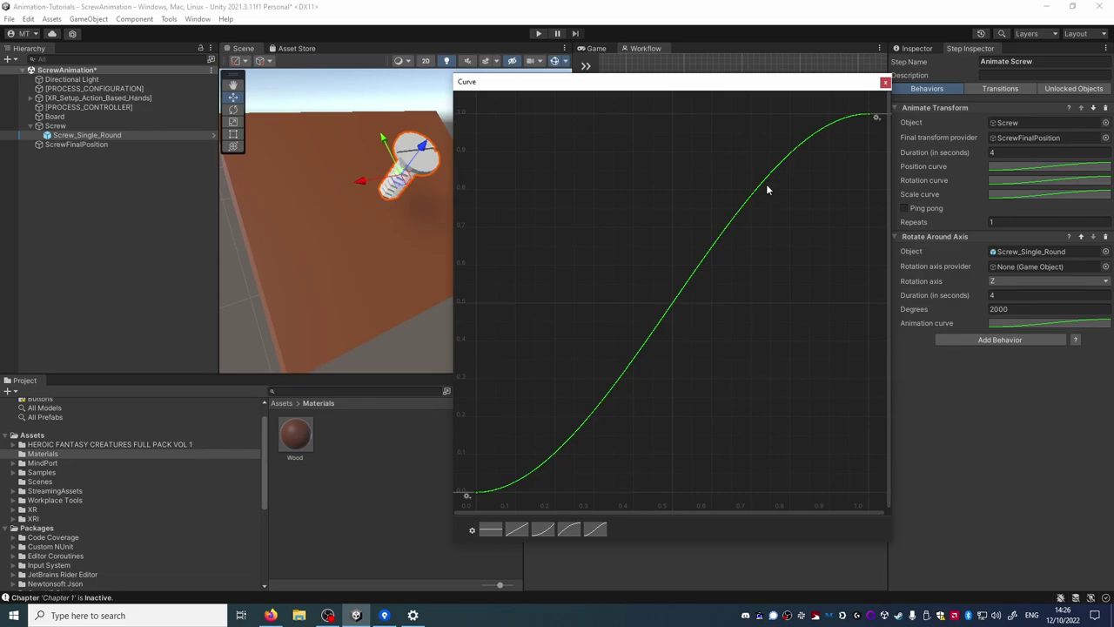
click(568, 529)
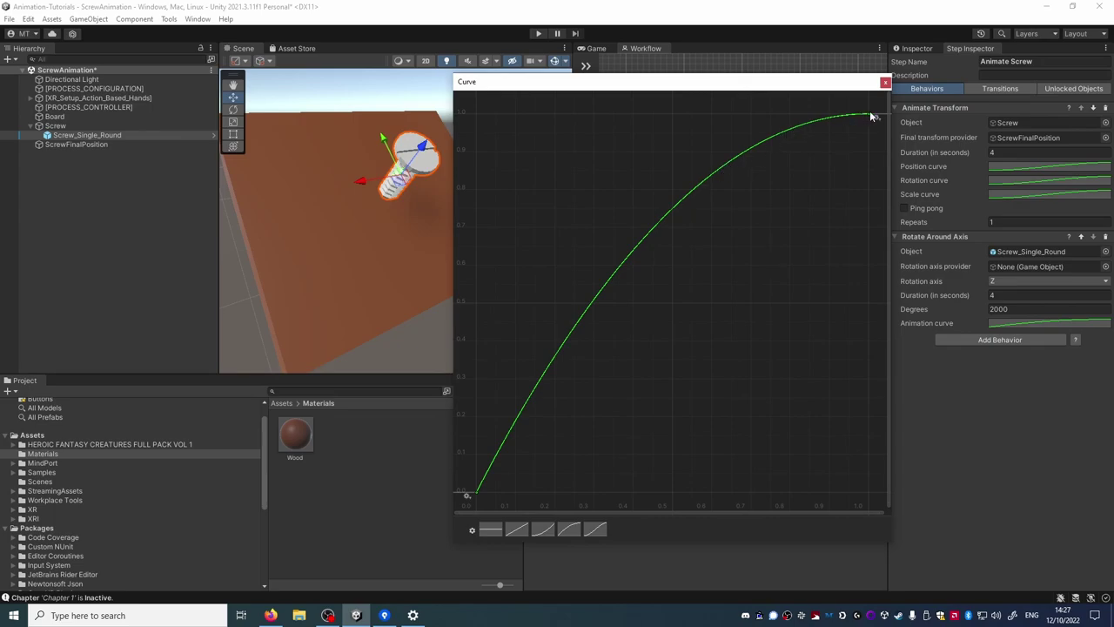
click(885, 82)
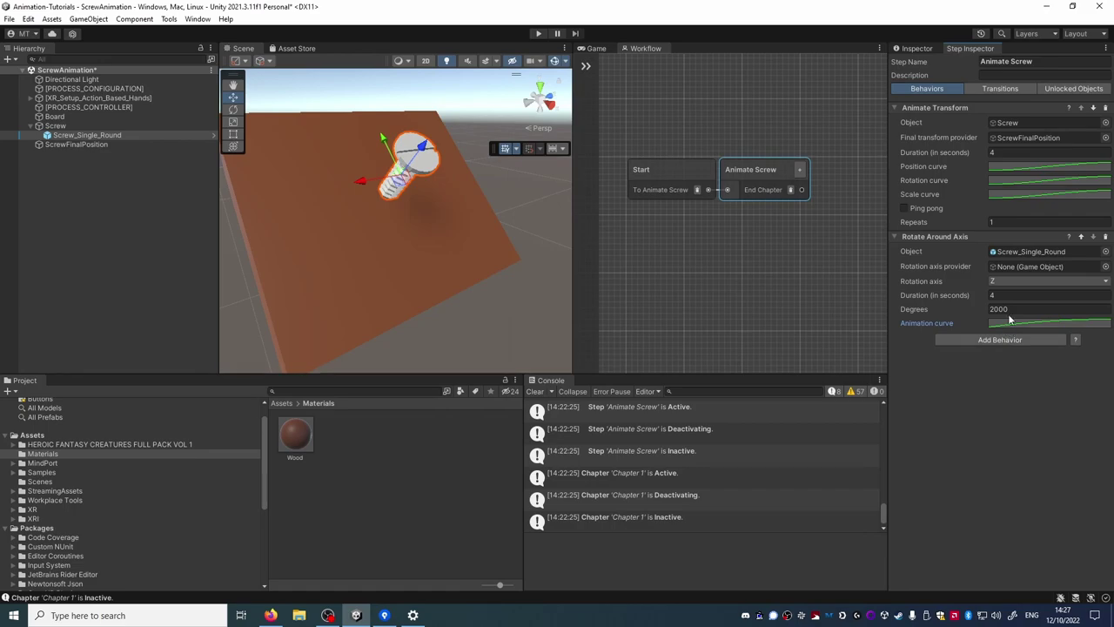
Step: Switch the Animate Transform position curve to the ease-out preset
click(1020, 170)
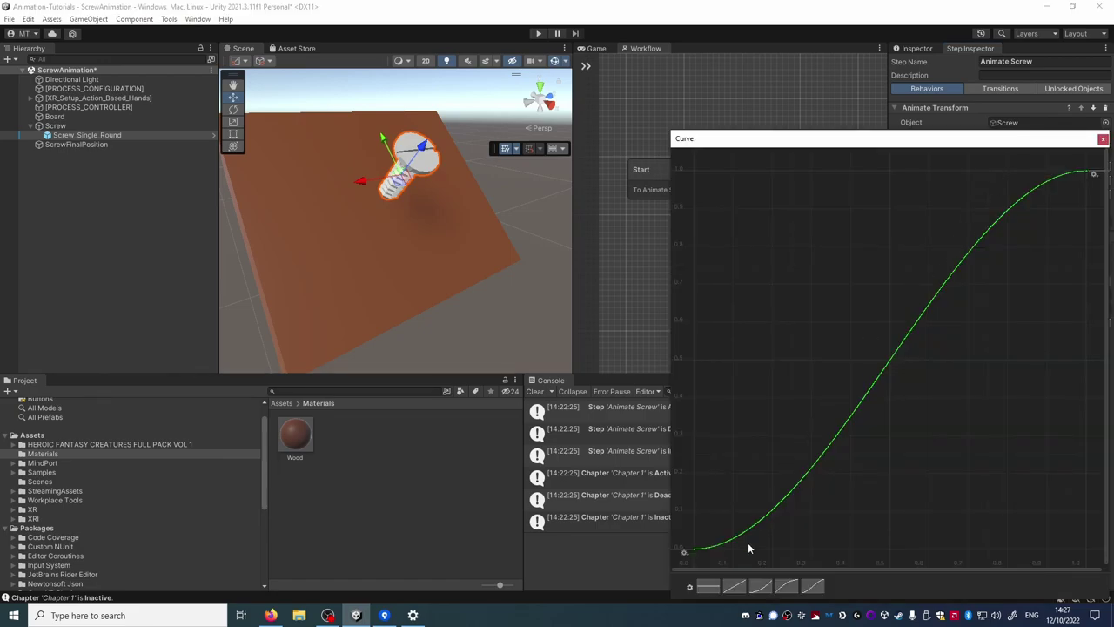
click(789, 586)
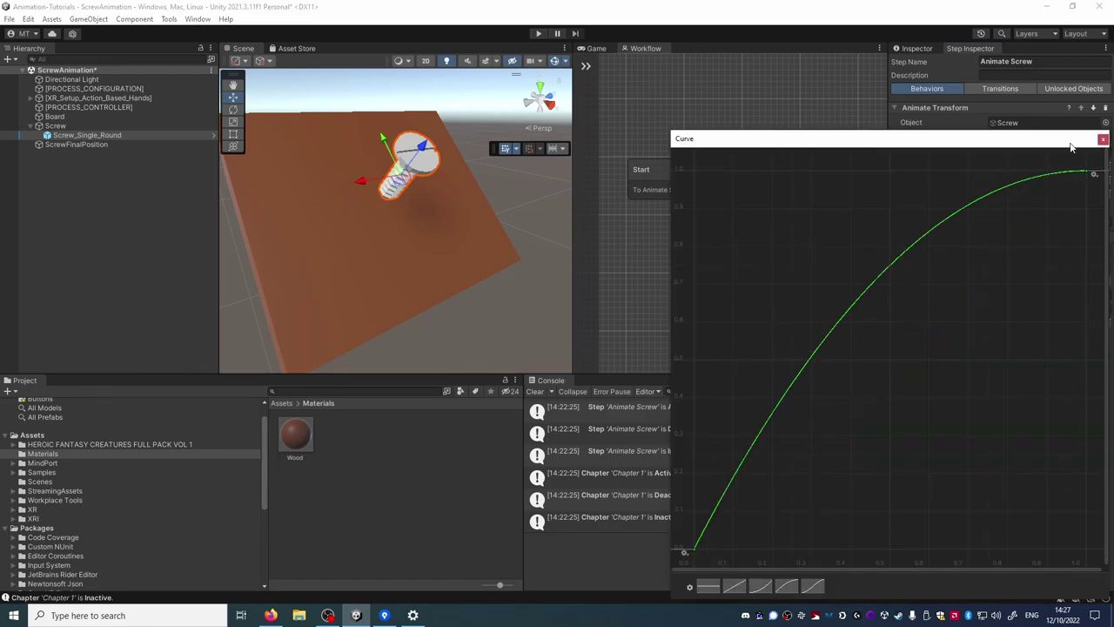
click(1103, 140)
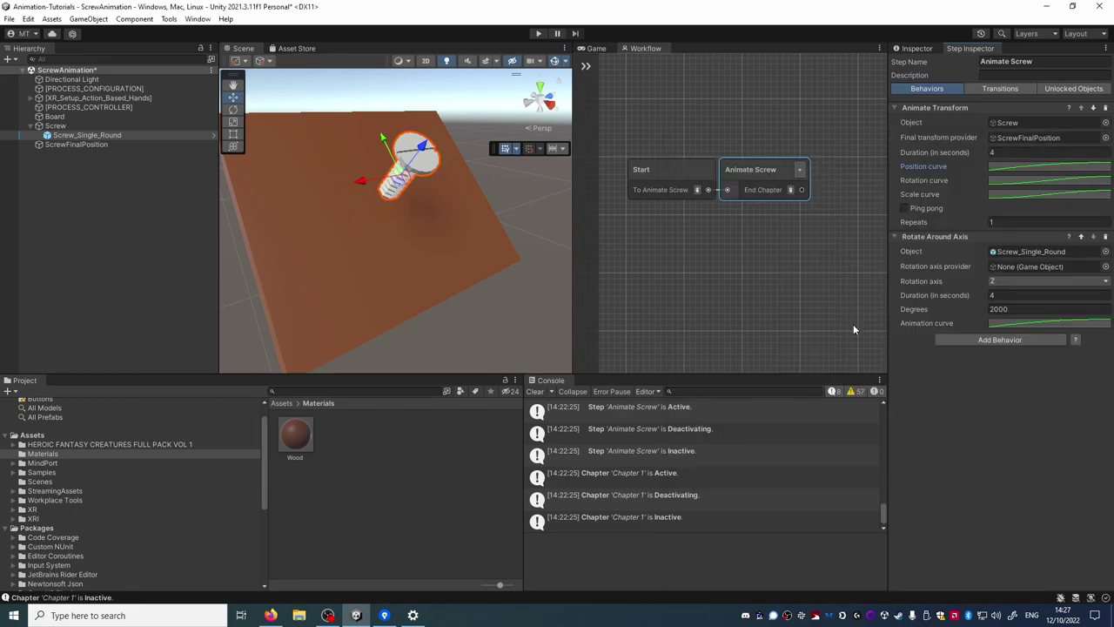
Step: Play the scene to test the screw animation, then exit Play mode
click(538, 34)
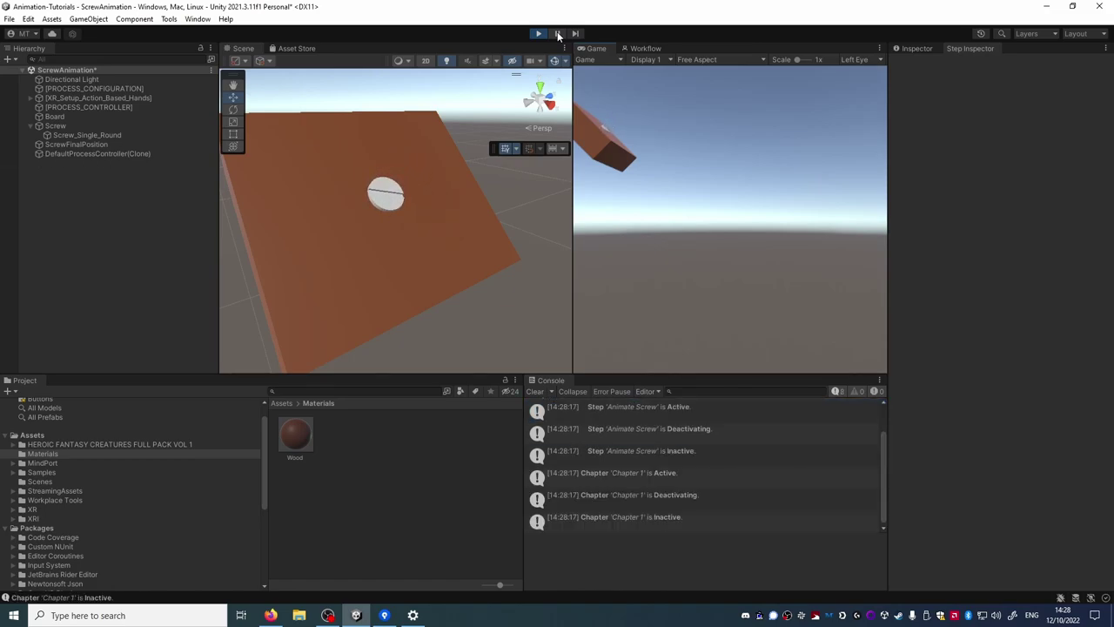
click(539, 35)
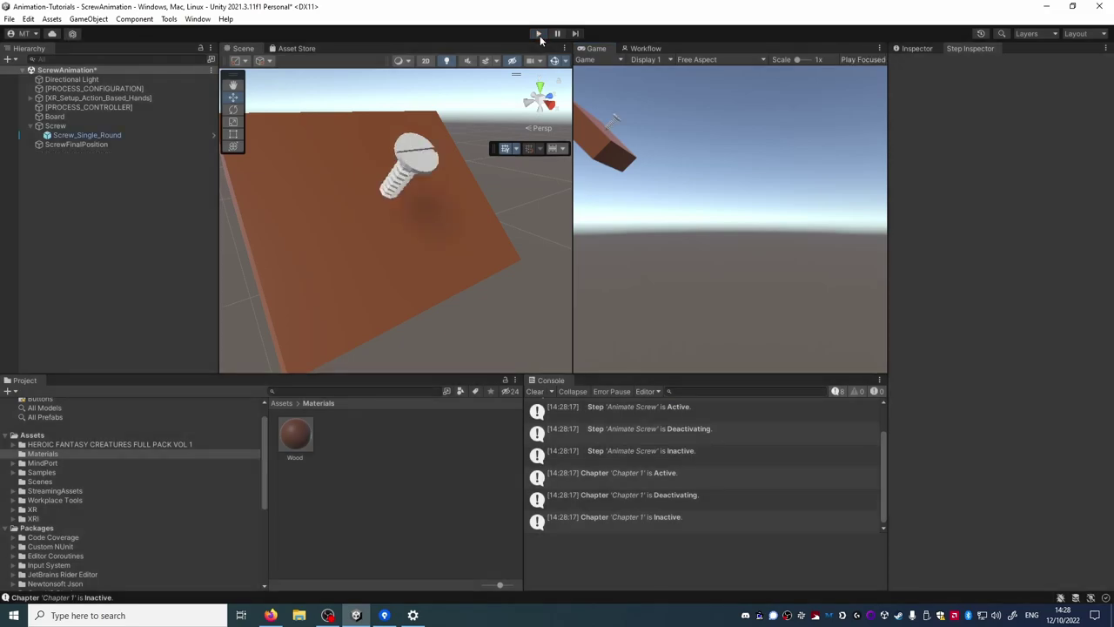